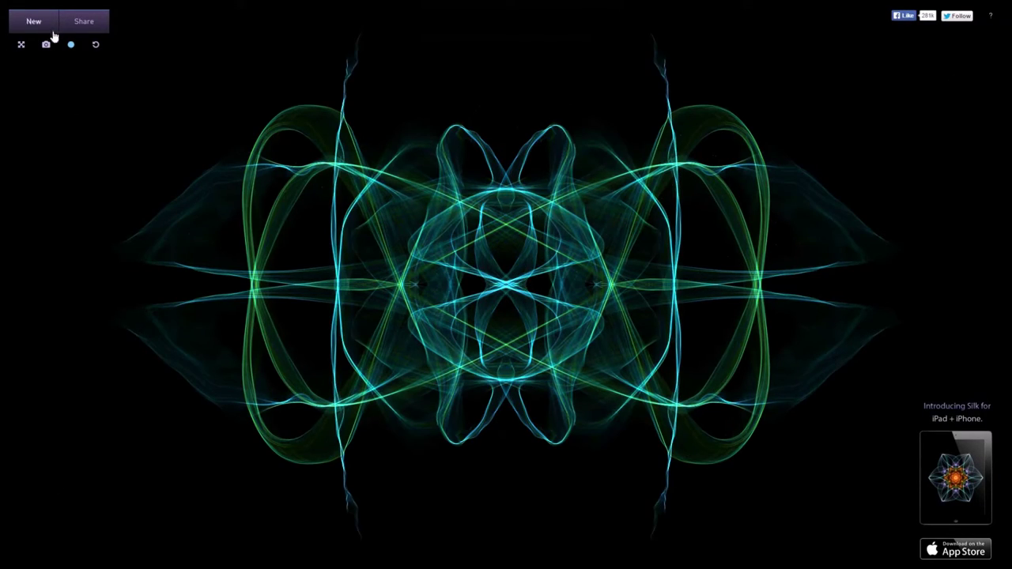
Weave orange fire strands across the cyan pattern, then toggle fullscreen on and off.
{"action": "mouse_move", "coordinate": [442, 176]}
{"action": "left_mouse_down"}
{"action": "mouse_move", "coordinate": [188, 218]}
{"action": "mouse_move", "coordinate": [174, 204]}
{"action": "mouse_move", "coordinate": [509, 352]}
{"action": "mouse_move", "coordinate": [254, 468]}
{"action": "mouse_move", "coordinate": [756, 463]}
{"action": "mouse_move", "coordinate": [778, 310]}
{"action": "mouse_move", "coordinate": [957, 134]}
{"action": "mouse_move", "coordinate": [926, 181]}
{"action": "left_mouse_up"}
{"action": "left_click", "coordinate": [46, 45]}
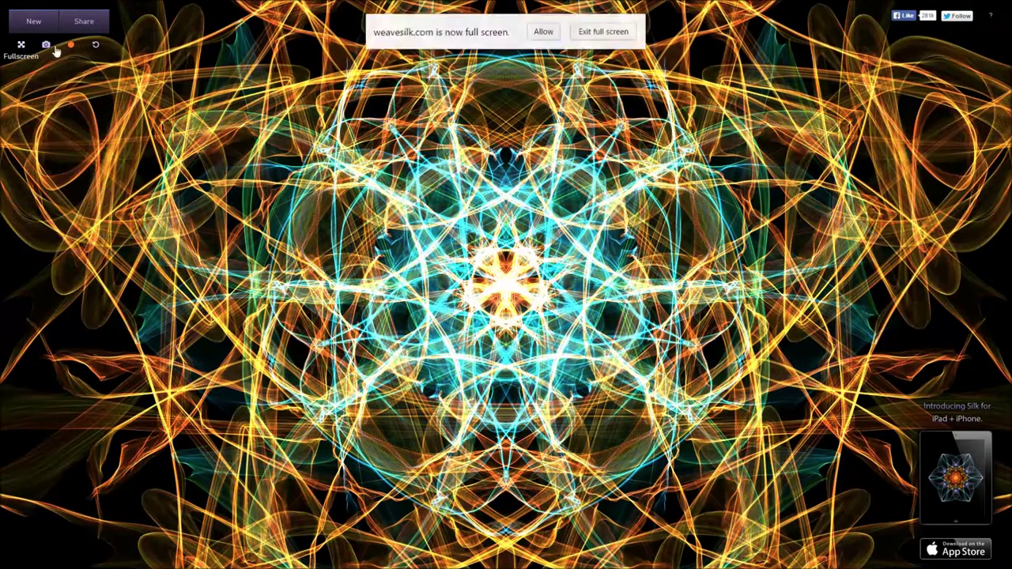
{"action": "left_click", "coordinate": [46, 46]}
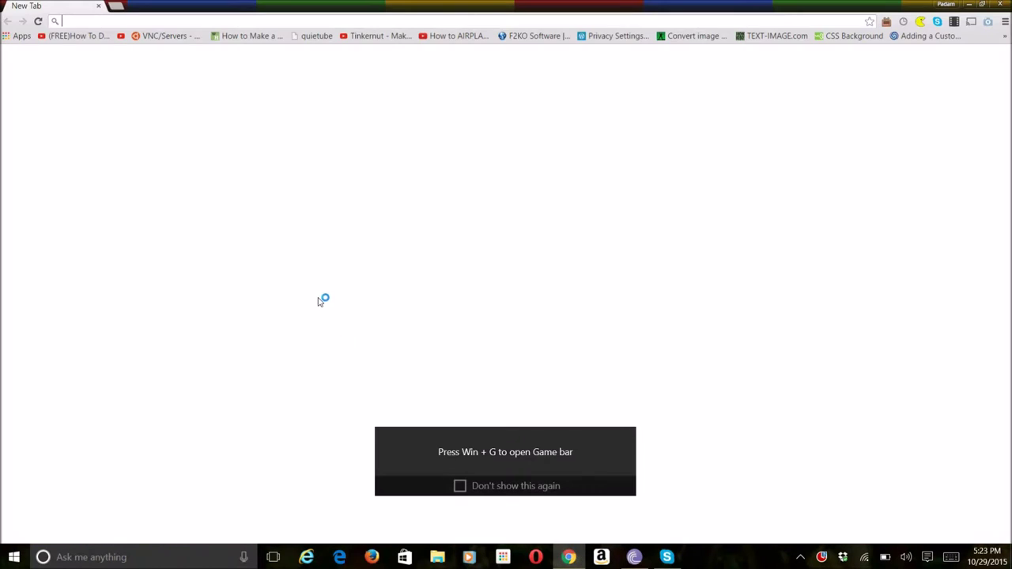
Load weavesilk.com in Chrome for a fresh black canvas.
{"action": "type", "text": "weavesilk.com"}
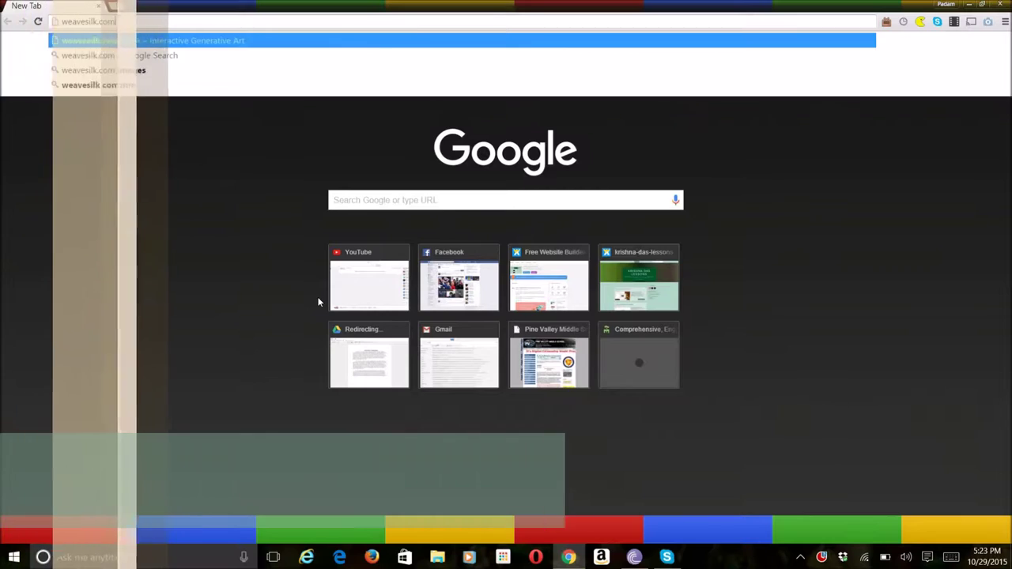
{"action": "key", "text": "Return"}
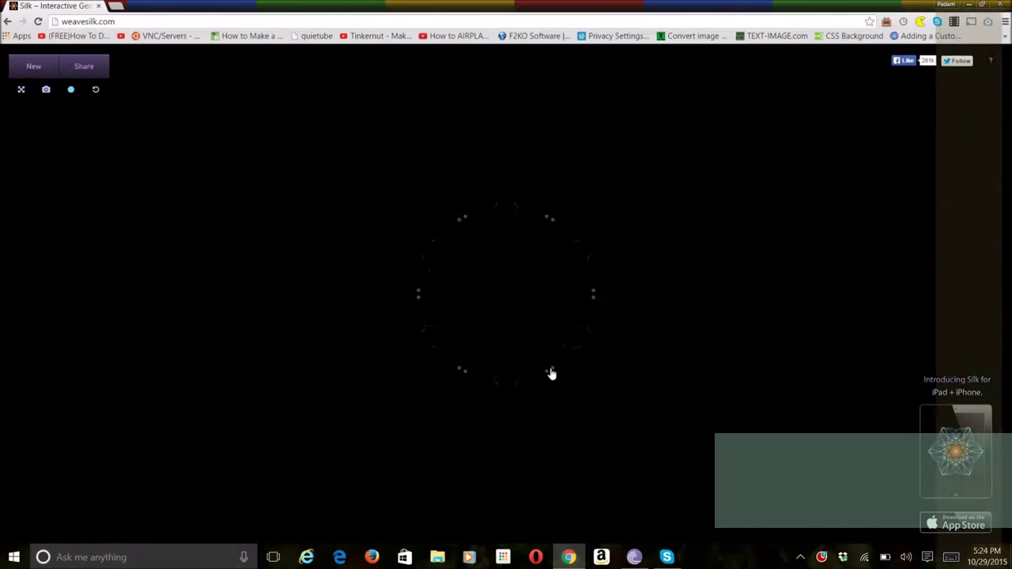
Weave a cyan star into a dense hexagonal ring with spiky mirrored outer strands.
{"action": "left_click_drag", "start_coordinate": [642, 358], "coordinate": [602, 299]}
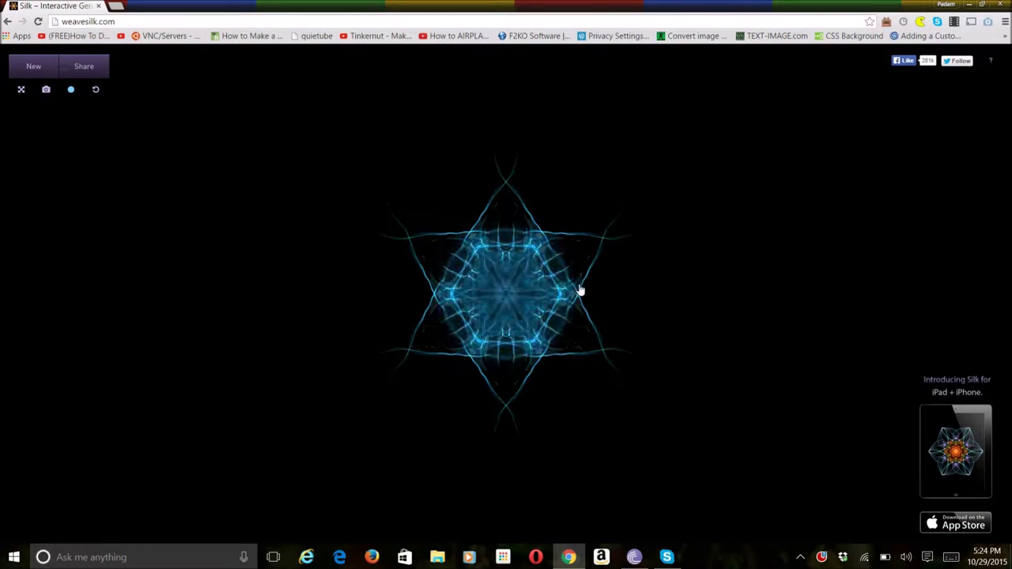
{"action": "mouse_move", "coordinate": [566, 380]}
{"action": "left_mouse_down"}
{"action": "mouse_move", "coordinate": [638, 327]}
{"action": "mouse_move", "coordinate": [547, 407]}
{"action": "mouse_move", "coordinate": [449, 377]}
{"action": "mouse_move", "coordinate": [603, 307]}
{"action": "mouse_move", "coordinate": [657, 350]}
{"action": "mouse_move", "coordinate": [616, 418]}
{"action": "mouse_move", "coordinate": [488, 441]}
{"action": "mouse_move", "coordinate": [429, 385]}
{"action": "mouse_move", "coordinate": [703, 300]}
{"action": "mouse_move", "coordinate": [703, 366]}
{"action": "mouse_move", "coordinate": [500, 506]}
{"action": "mouse_move", "coordinate": [340, 431]}
{"action": "mouse_move", "coordinate": [678, 376]}
{"action": "mouse_move", "coordinate": [653, 355]}
{"action": "left_mouse_up"}
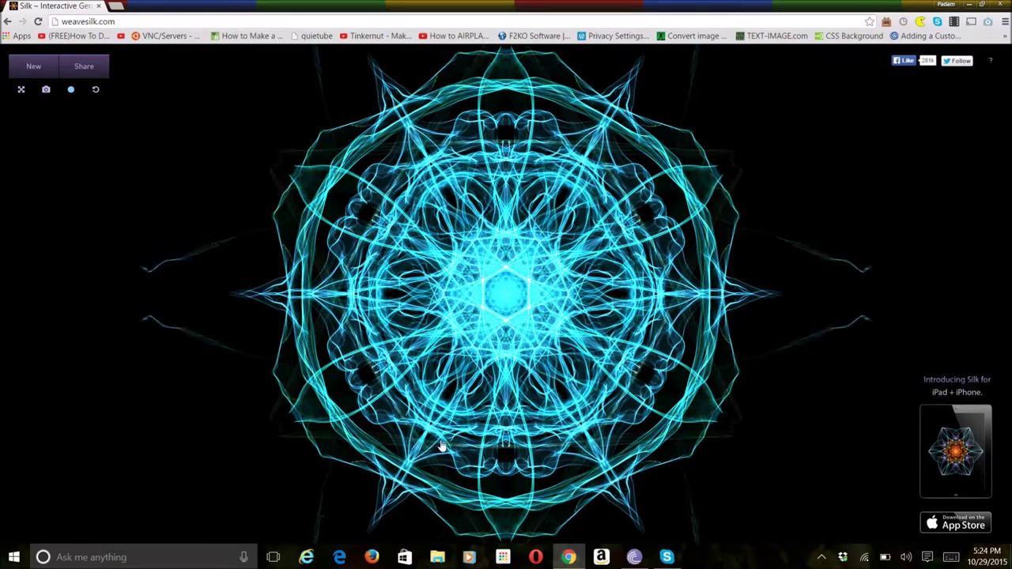
{"action": "mouse_move", "coordinate": [693, 493]}
{"action": "left_mouse_down"}
{"action": "mouse_move", "coordinate": [377, 477]}
{"action": "mouse_move", "coordinate": [387, 525]}
{"action": "left_mouse_up"}
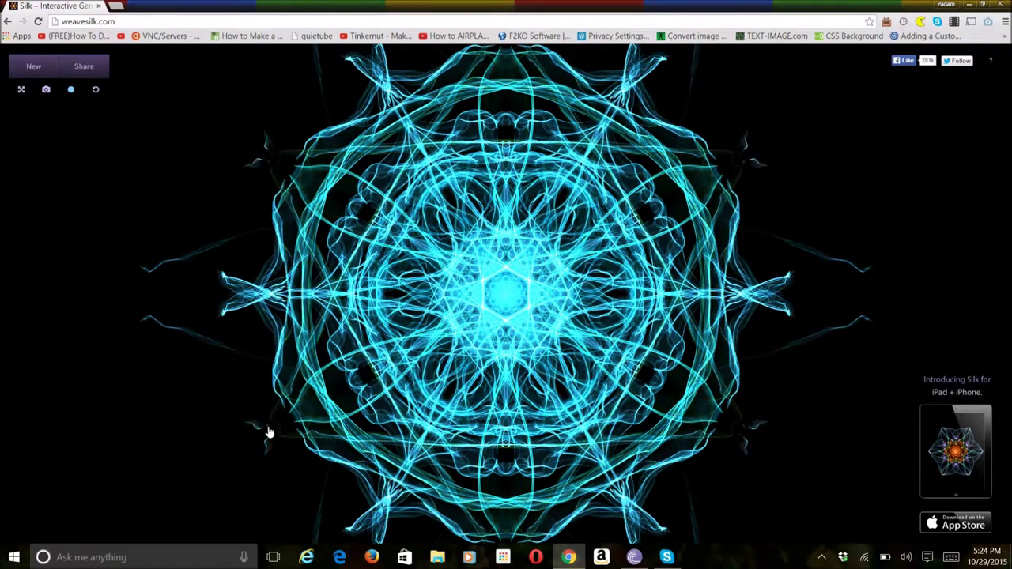
Set 2-fold symmetry and sweep mirrored cyan strands along both sides and through the centre.
{"action": "left_click", "coordinate": [71, 92]}
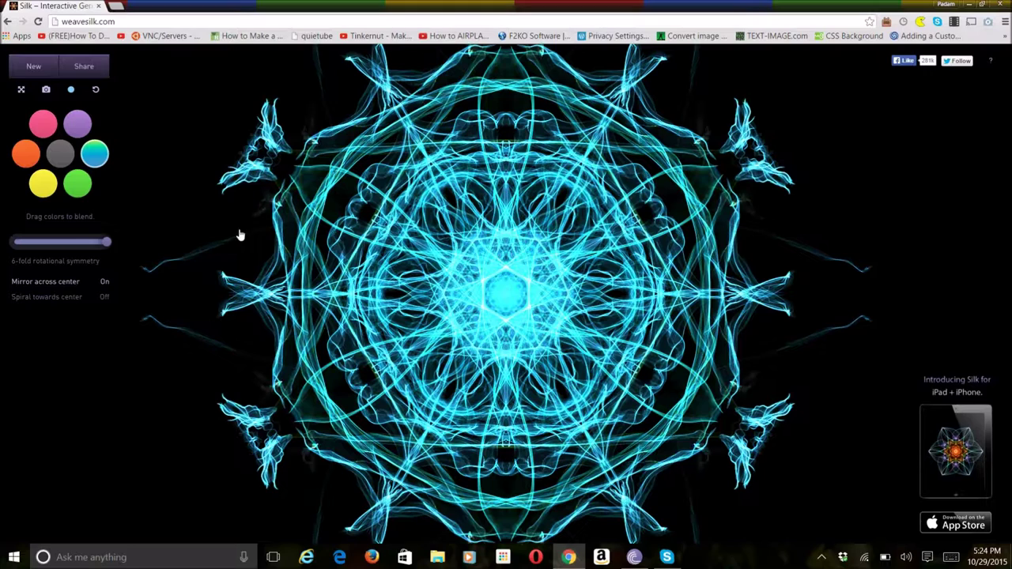
{"action": "left_click_drag", "start_coordinate": [239, 234], "coordinate": [161, 217]}
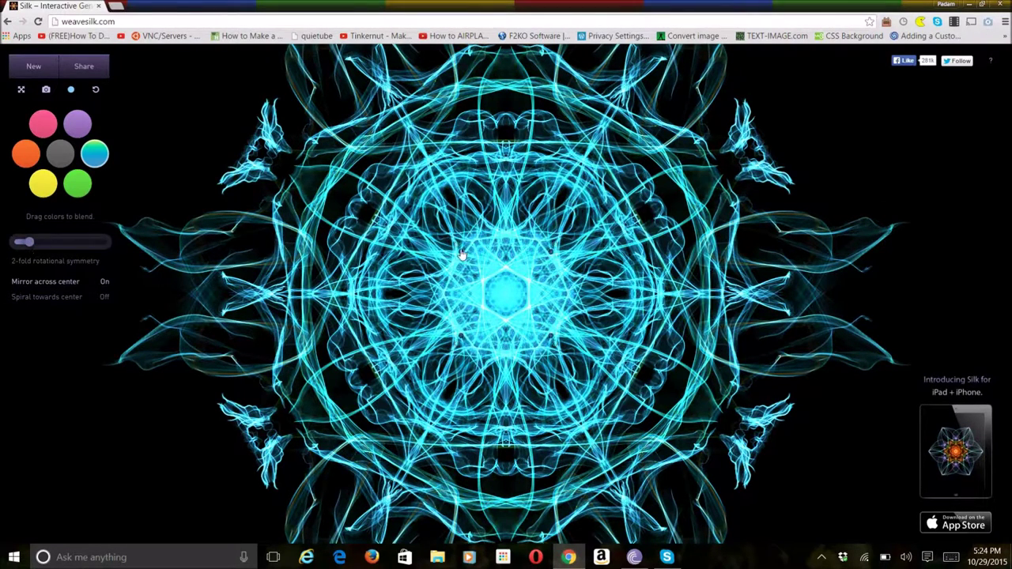
{"action": "left_click_drag", "start_coordinate": [302, 273], "coordinate": [261, 145]}
{"action": "mouse_move", "coordinate": [491, 234]}
{"action": "left_mouse_down"}
{"action": "mouse_move", "coordinate": [546, 398]}
{"action": "mouse_move", "coordinate": [548, 519]}
{"action": "left_mouse_up"}
{"action": "mouse_move", "coordinate": [797, 491]}
{"action": "left_mouse_down"}
{"action": "mouse_move", "coordinate": [836, 458]}
{"action": "mouse_move", "coordinate": [818, 520]}
{"action": "mouse_move", "coordinate": [821, 489]}
{"action": "mouse_move", "coordinate": [902, 388]}
{"action": "mouse_move", "coordinate": [896, 284]}
{"action": "mouse_move", "coordinate": [854, 276]}
{"action": "mouse_move", "coordinate": [837, 330]}
{"action": "left_mouse_up"}
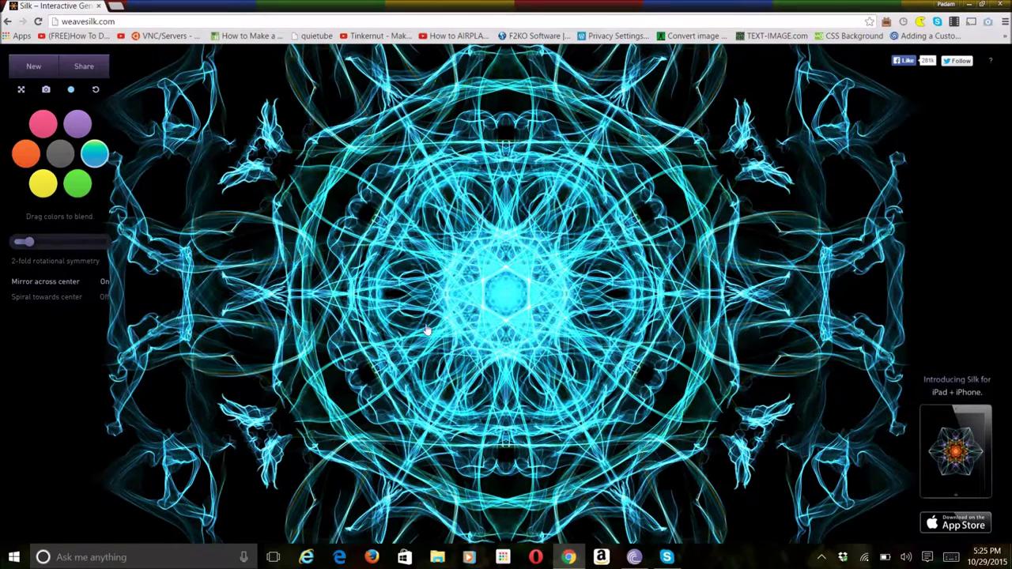
Capture a snapshot thumbnail of the cyan mandala for saving.
{"action": "left_click", "coordinate": [21, 90]}
{"action": "key", "text": "Escape"}
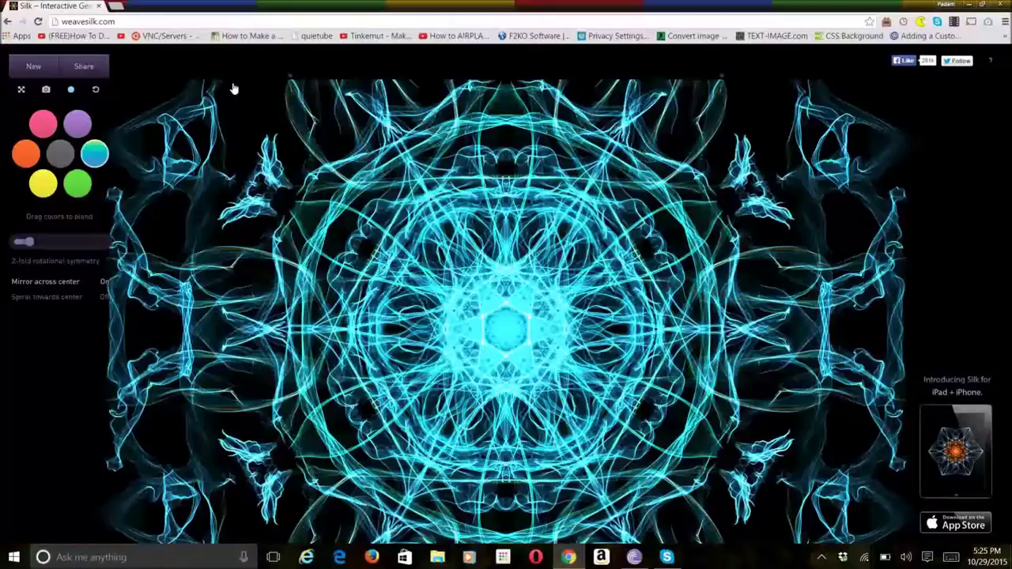
{"action": "left_click", "coordinate": [46, 89]}
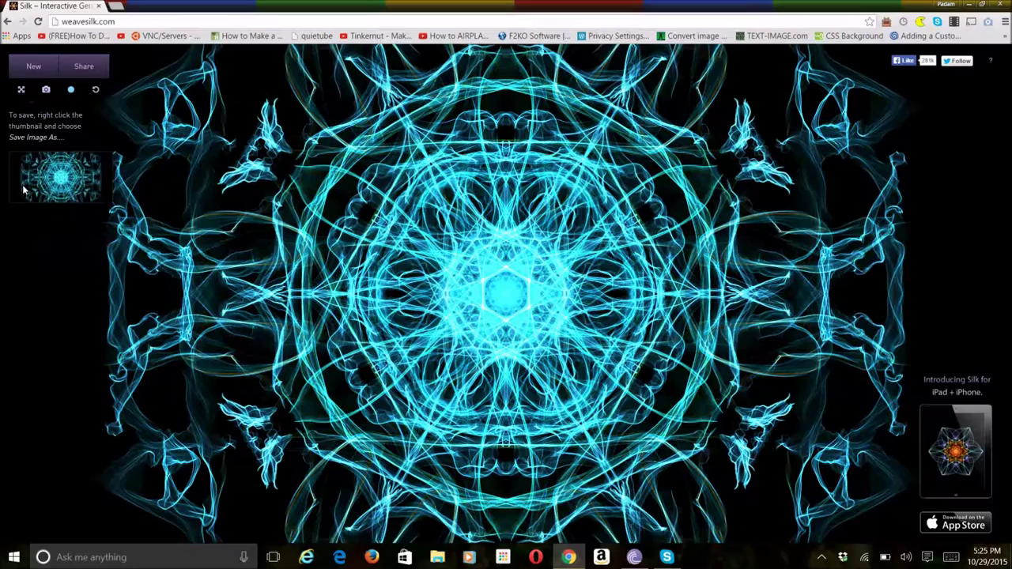
{"action": "right_click", "coordinate": [22, 180]}
{"action": "key", "text": "Escape"}
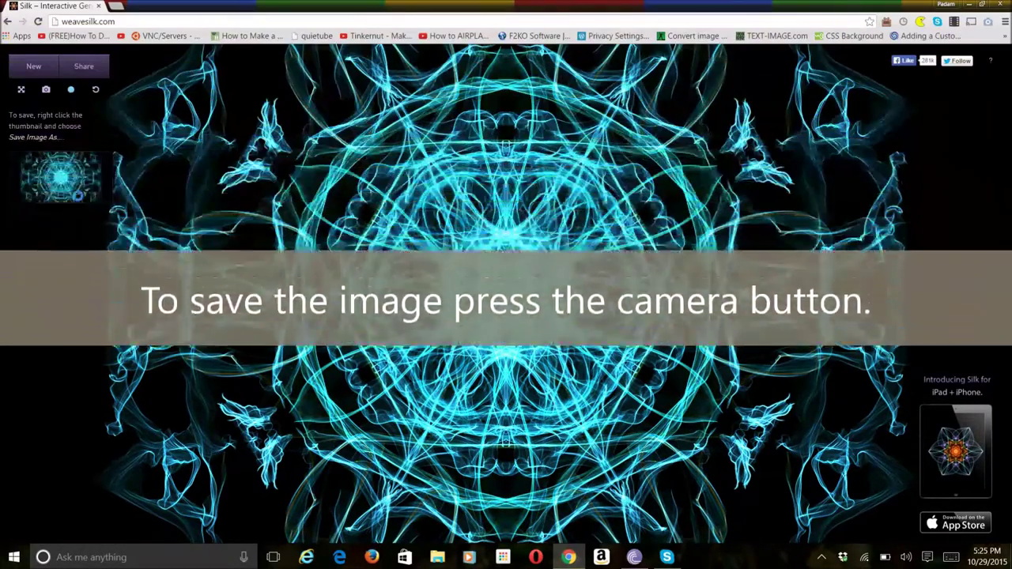
Save the snapshot image as complicated3d1.png in Downloads.
{"action": "right_click", "coordinate": [60, 187]}
{"action": "left_click", "coordinate": [124, 205]}
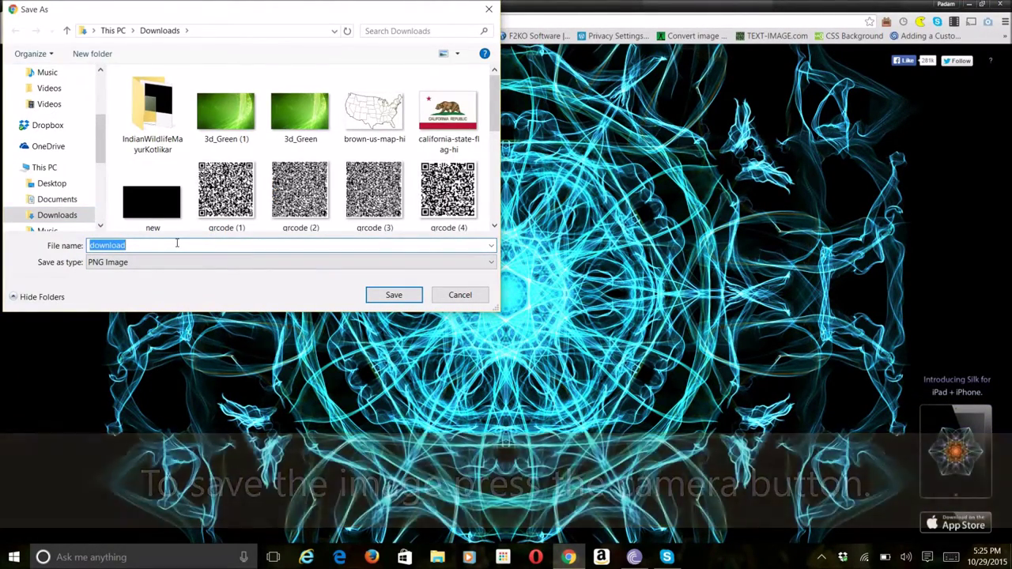
{"action": "type", "text": "complicated3d1"}
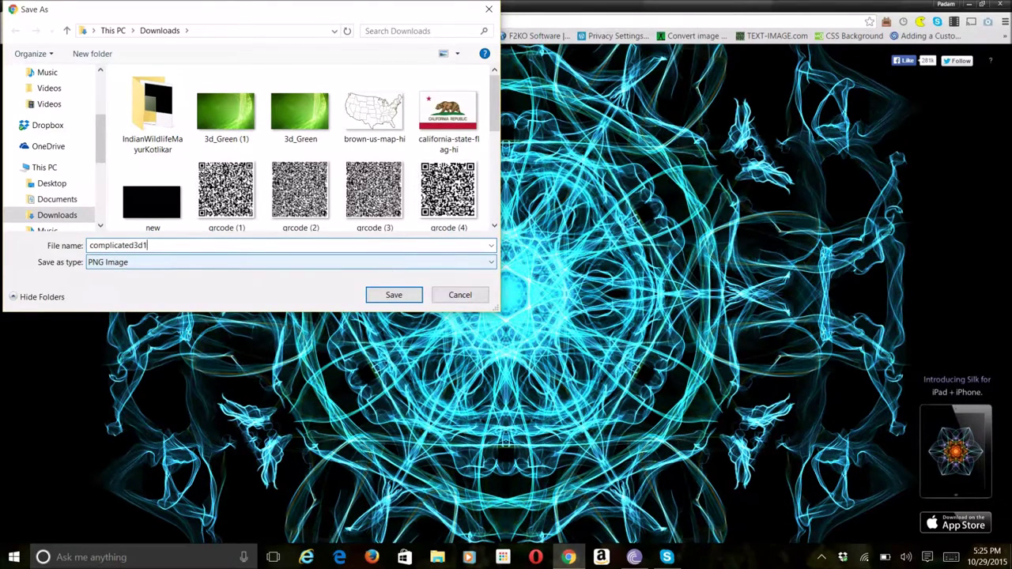
{"action": "left_click", "coordinate": [394, 295]}
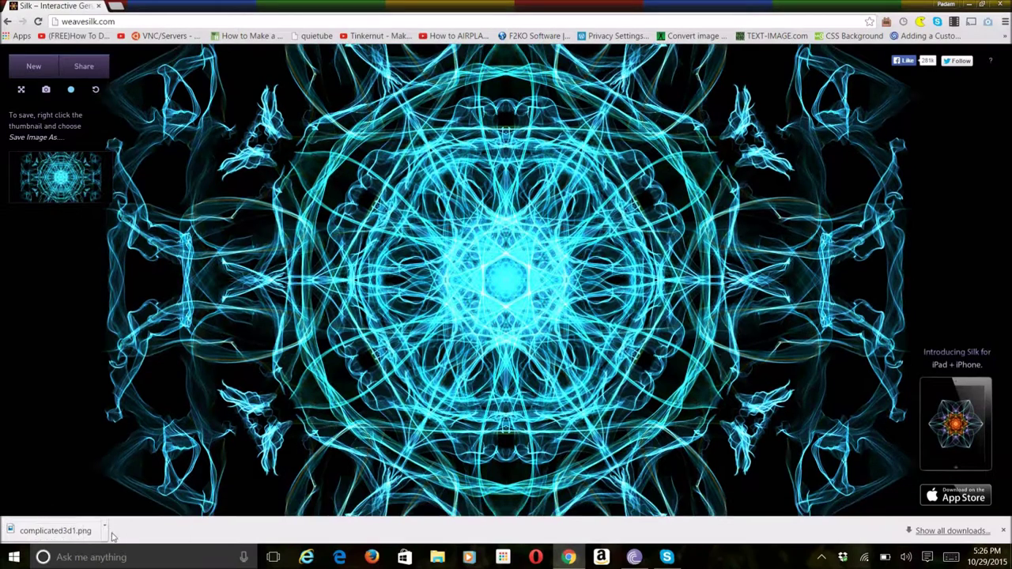
Show complicated3d1.png in Downloads and check its details: 1920×945 PNG, 2.89 MB.
{"action": "left_click", "coordinate": [105, 531]}
{"action": "left_click", "coordinate": [155, 487]}
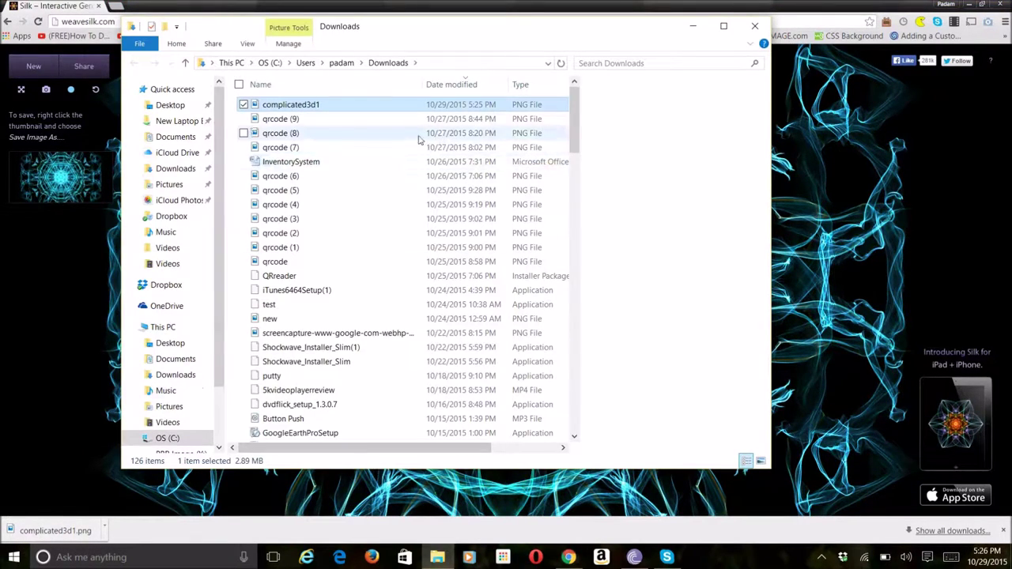
{"action": "key", "text": "alt+Return"}
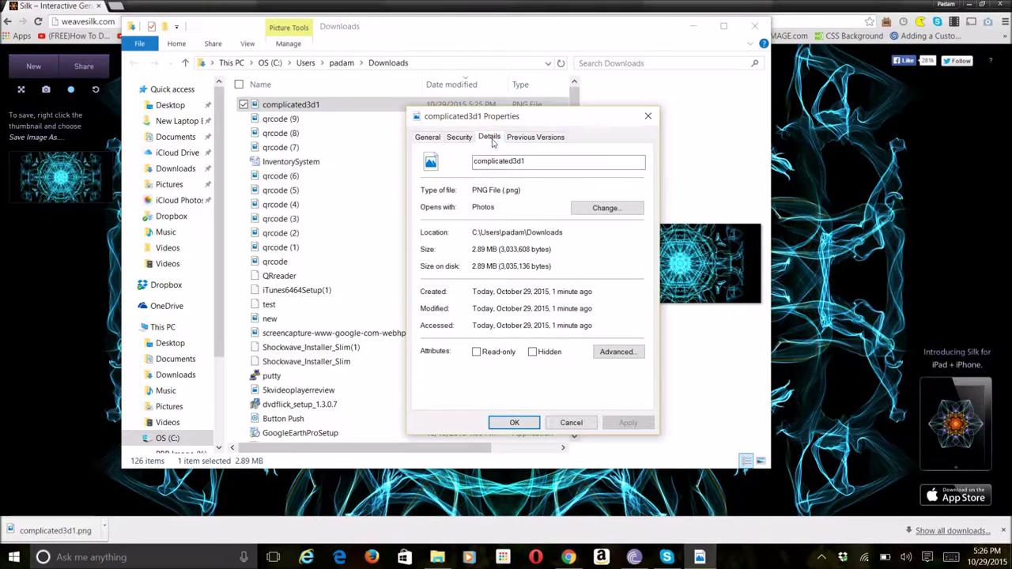
{"action": "left_click", "coordinate": [491, 139]}
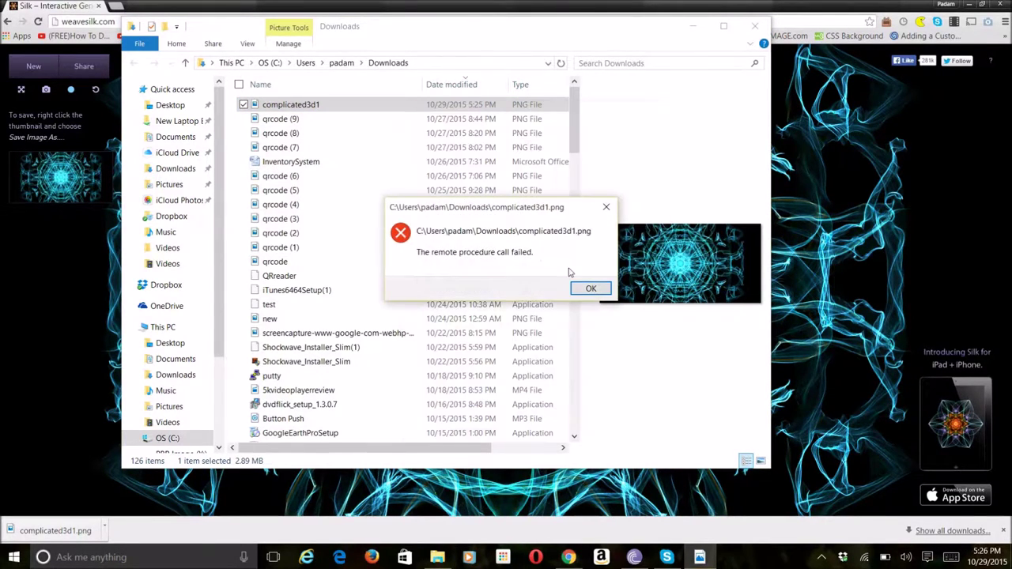
{"action": "left_click", "coordinate": [591, 291]}
{"action": "left_click", "coordinate": [701, 557]}
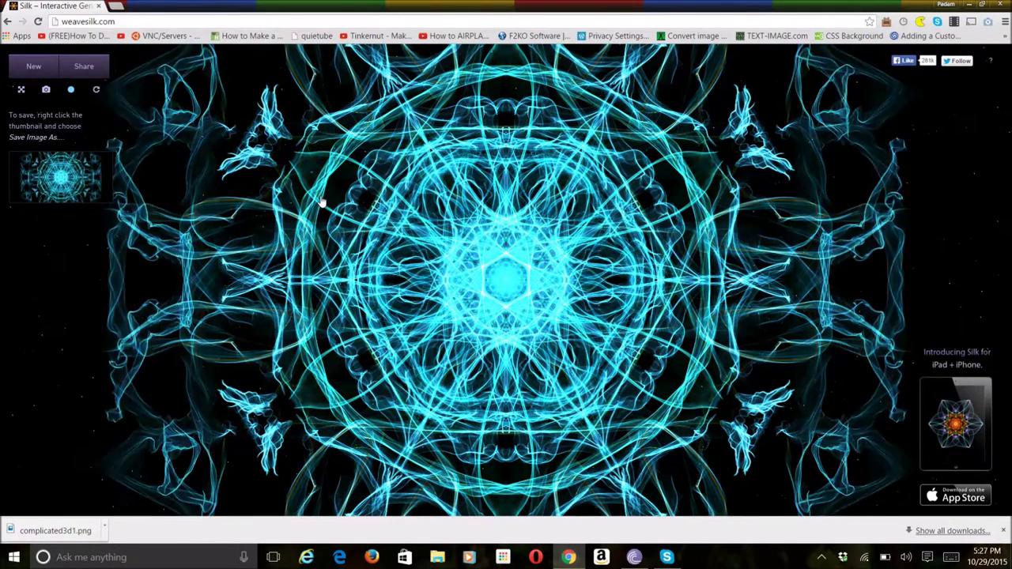
Clear the canvas, sketch mirrored plumes and loops, then switch to orange with six-fold mirrored symmetry.
{"action": "left_click", "coordinate": [15, 68]}
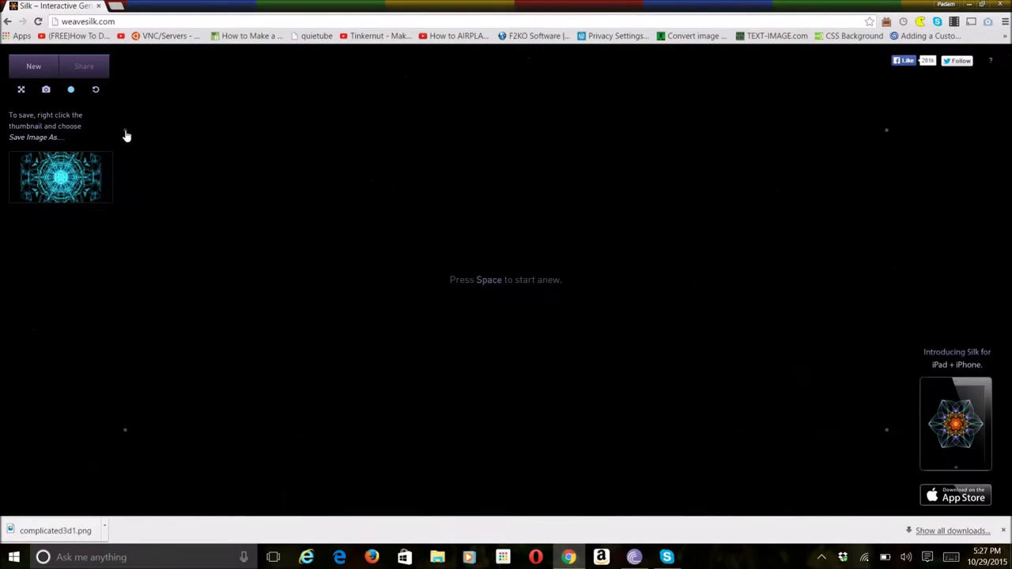
{"action": "mouse_move", "coordinate": [434, 201]}
{"action": "left_mouse_down"}
{"action": "mouse_move", "coordinate": [456, 264]}
{"action": "mouse_move", "coordinate": [549, 375]}
{"action": "mouse_move", "coordinate": [621, 289]}
{"action": "left_mouse_up"}
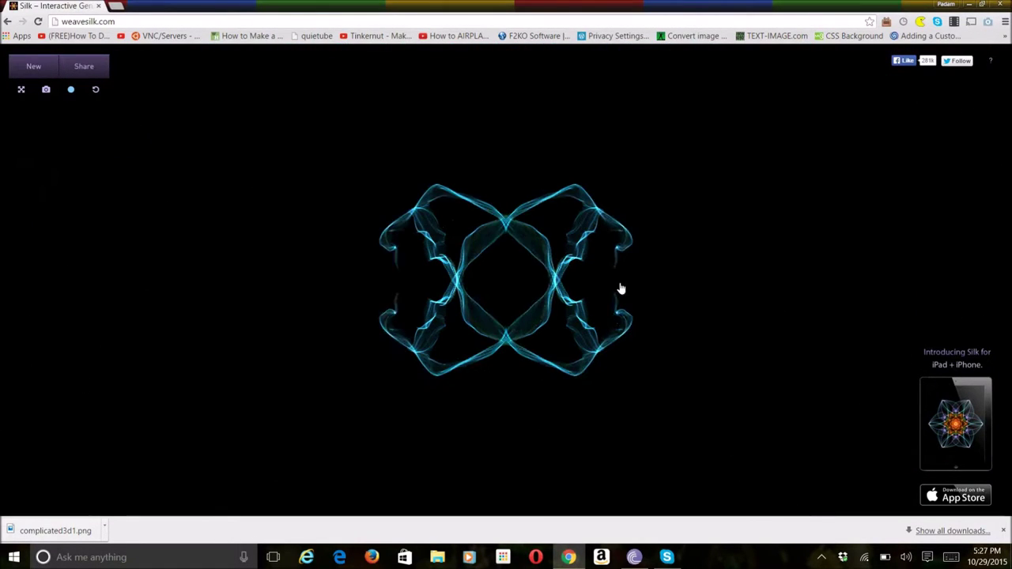
{"action": "mouse_move", "coordinate": [512, 266]}
{"action": "left_mouse_down"}
{"action": "mouse_move", "coordinate": [501, 287]}
{"action": "mouse_move", "coordinate": [614, 248]}
{"action": "mouse_move", "coordinate": [501, 213]}
{"action": "mouse_move", "coordinate": [510, 188]}
{"action": "left_mouse_up"}
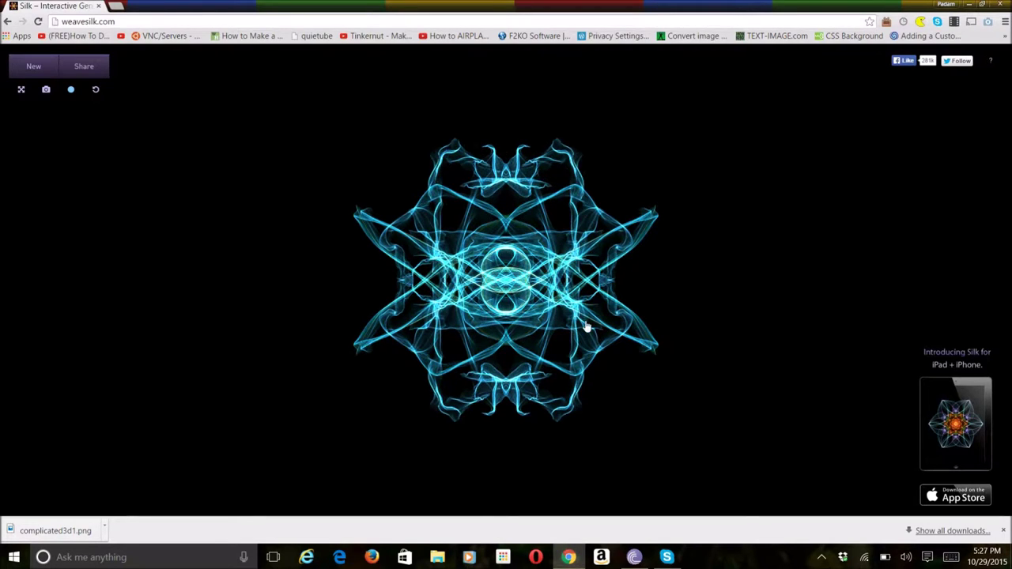
{"action": "left_click_drag", "start_coordinate": [587, 326], "coordinate": [661, 281]}
{"action": "mouse_move", "coordinate": [578, 332]}
{"action": "left_mouse_down"}
{"action": "mouse_move", "coordinate": [498, 190]}
{"action": "mouse_move", "coordinate": [526, 127]}
{"action": "mouse_move", "coordinate": [634, 138]}
{"action": "left_mouse_up"}
{"action": "mouse_move", "coordinate": [652, 274]}
{"action": "left_mouse_down"}
{"action": "mouse_move", "coordinate": [653, 345]}
{"action": "mouse_move", "coordinate": [578, 443]}
{"action": "mouse_move", "coordinate": [621, 388]}
{"action": "mouse_move", "coordinate": [447, 350]}
{"action": "mouse_move", "coordinate": [391, 355]}
{"action": "mouse_move", "coordinate": [671, 277]}
{"action": "mouse_move", "coordinate": [743, 379]}
{"action": "mouse_move", "coordinate": [627, 371]}
{"action": "left_mouse_up"}
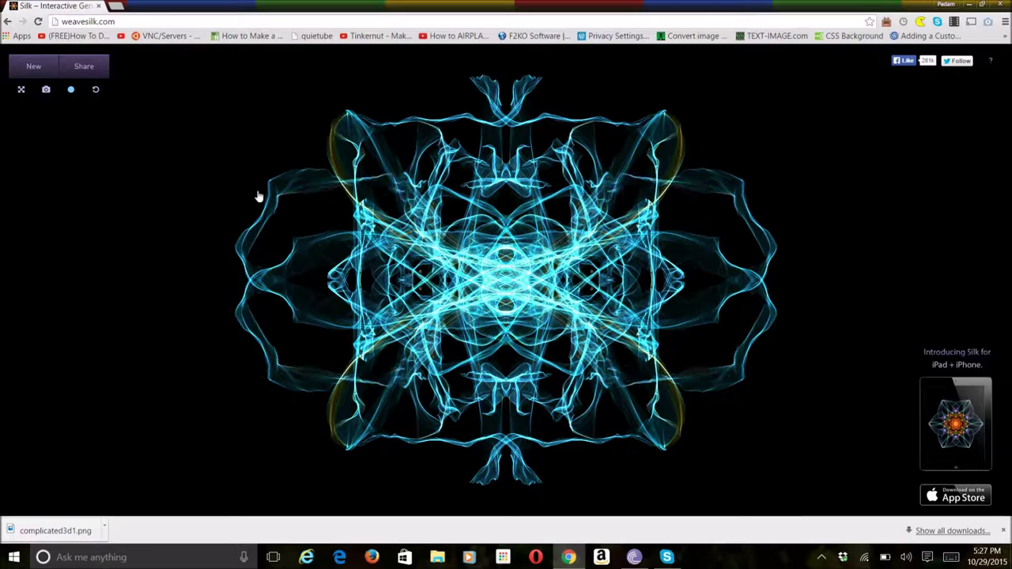
{"action": "left_click", "coordinate": [71, 92]}
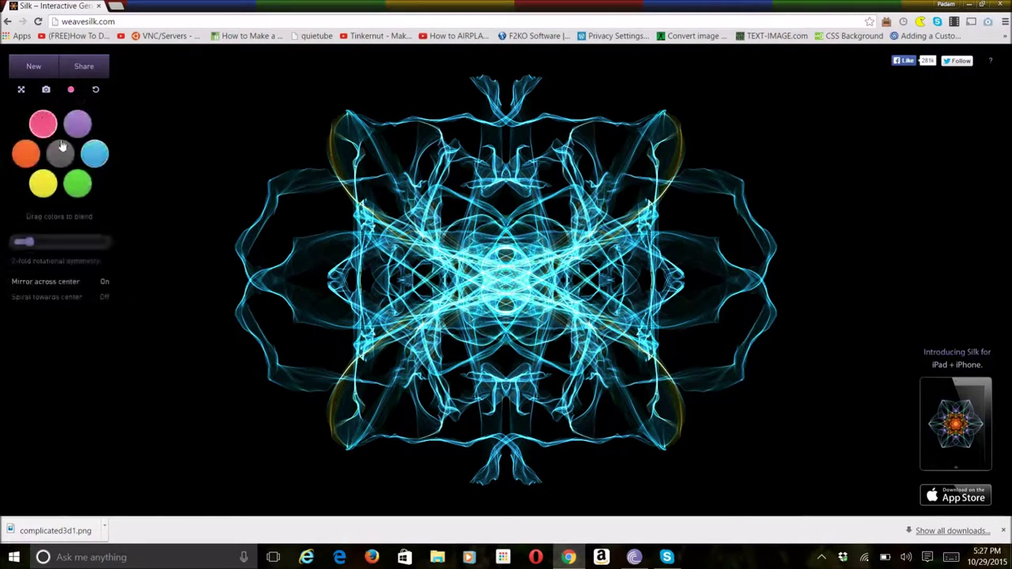
{"action": "mouse_move", "coordinate": [339, 301]}
{"action": "left_mouse_down"}
{"action": "mouse_move", "coordinate": [301, 271]}
{"action": "mouse_move", "coordinate": [785, 253]}
{"action": "mouse_move", "coordinate": [609, 384]}
{"action": "mouse_move", "coordinate": [577, 178]}
{"action": "mouse_move", "coordinate": [589, 99]}
{"action": "left_mouse_up"}
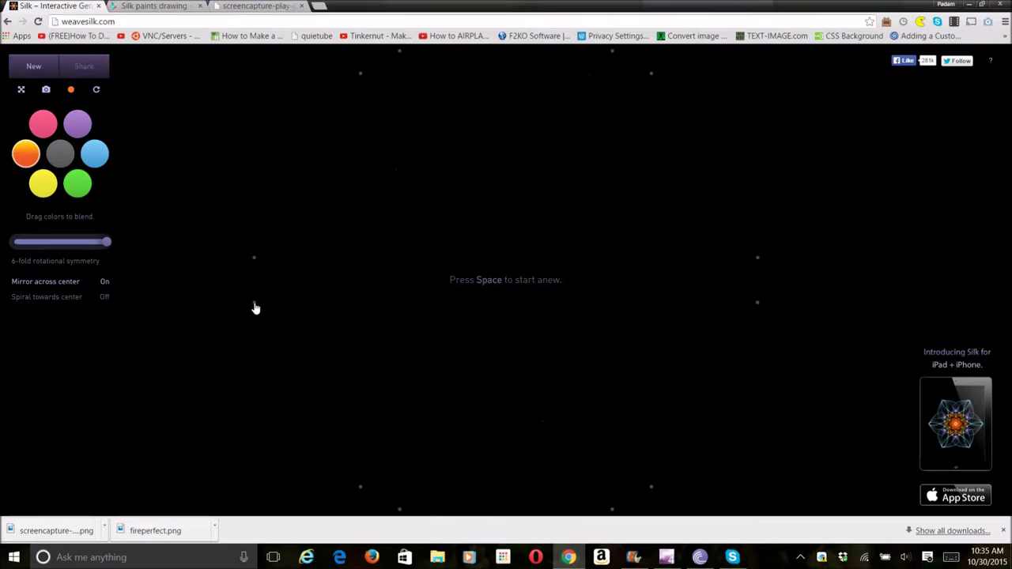
Reduce the symmetry copies and build up a large fiery orange mandala.
{"action": "left_click_drag", "start_coordinate": [106, 245], "coordinate": [81, 248]}
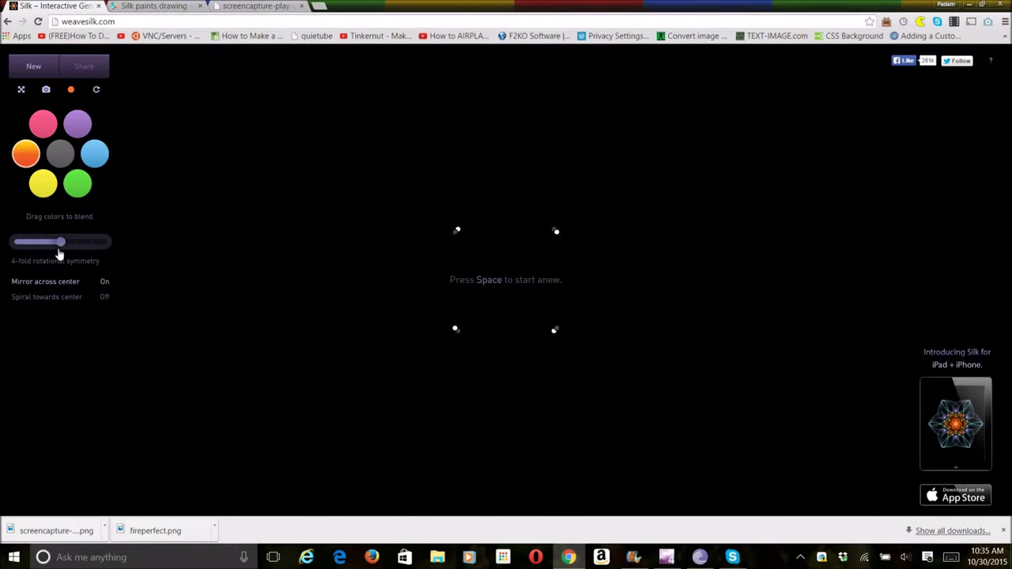
{"action": "mouse_move", "coordinate": [504, 318]}
{"action": "left_mouse_down"}
{"action": "mouse_move", "coordinate": [432, 319]}
{"action": "mouse_move", "coordinate": [535, 335]}
{"action": "mouse_move", "coordinate": [493, 283]}
{"action": "left_mouse_up"}
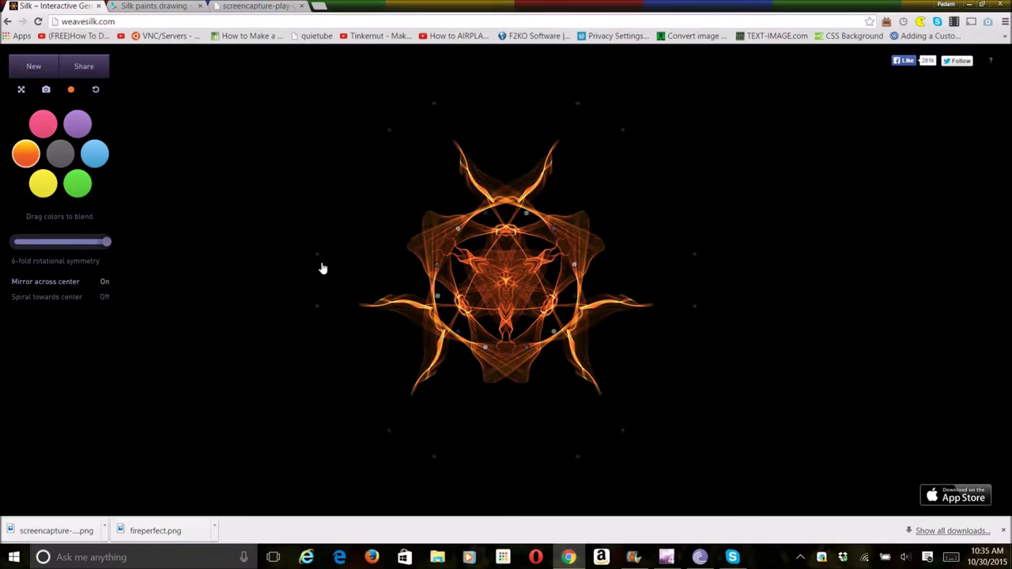
{"action": "mouse_move", "coordinate": [322, 268]}
{"action": "left_mouse_down"}
{"action": "mouse_move", "coordinate": [531, 357]}
{"action": "mouse_move", "coordinate": [508, 276]}
{"action": "mouse_move", "coordinate": [387, 318]}
{"action": "mouse_move", "coordinate": [411, 360]}
{"action": "mouse_move", "coordinate": [345, 253]}
{"action": "mouse_move", "coordinate": [384, 355]}
{"action": "mouse_move", "coordinate": [425, 360]}
{"action": "mouse_move", "coordinate": [482, 447]}
{"action": "mouse_move", "coordinate": [537, 463]}
{"action": "mouse_move", "coordinate": [585, 430]}
{"action": "mouse_move", "coordinate": [707, 379]}
{"action": "mouse_move", "coordinate": [752, 379]}
{"action": "mouse_move", "coordinate": [736, 380]}
{"action": "mouse_move", "coordinate": [736, 410]}
{"action": "mouse_move", "coordinate": [749, 316]}
{"action": "mouse_move", "coordinate": [748, 353]}
{"action": "mouse_move", "coordinate": [669, 335]}
{"action": "mouse_move", "coordinate": [641, 395]}
{"action": "mouse_move", "coordinate": [651, 420]}
{"action": "mouse_move", "coordinate": [734, 391]}
{"action": "left_mouse_up"}
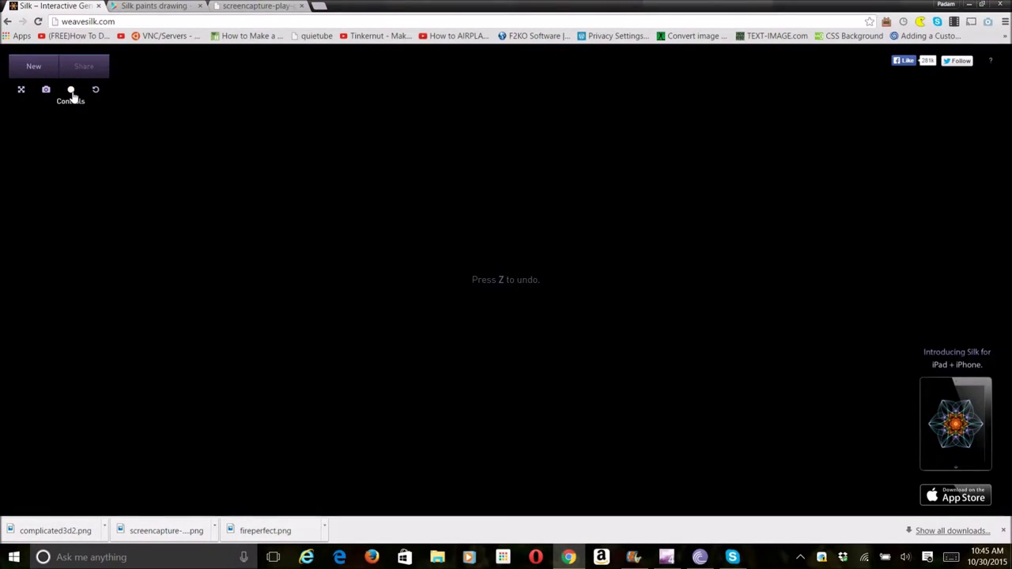
{"action": "left_click", "coordinate": [71, 91]}
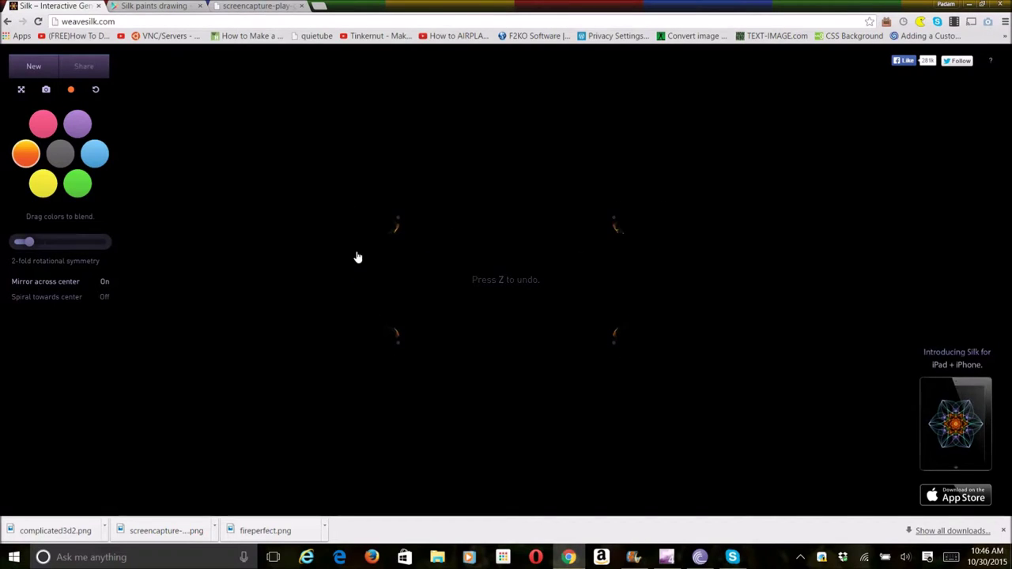
Draw a wide two-fold mirrored orange ellipse with wisps at the edges and lower corners.
{"action": "mouse_move", "coordinate": [357, 257]}
{"action": "left_mouse_down"}
{"action": "mouse_move", "coordinate": [438, 303]}
{"action": "mouse_move", "coordinate": [467, 249]}
{"action": "left_mouse_up"}
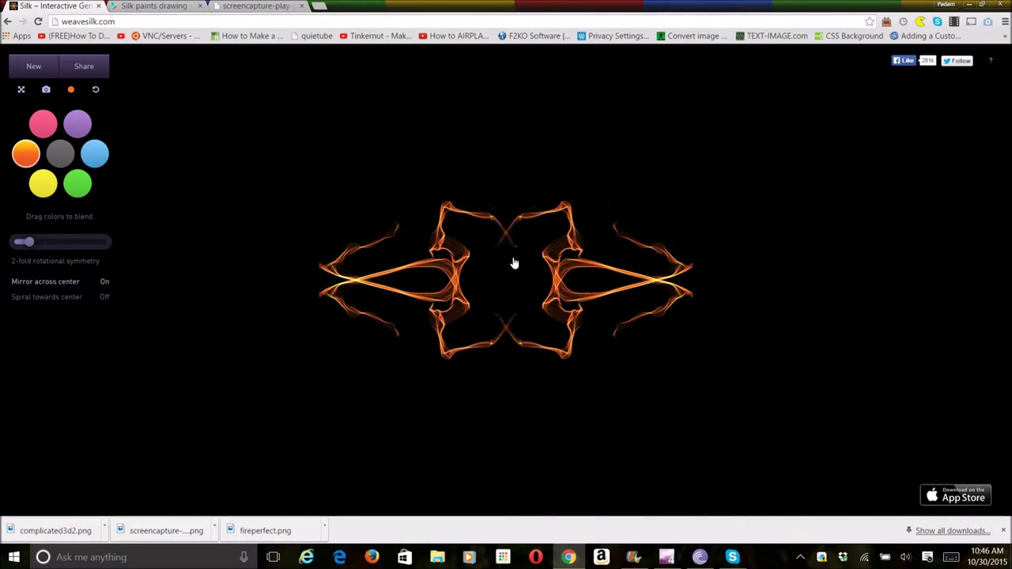
{"action": "mouse_move", "coordinate": [487, 226]}
{"action": "left_mouse_down"}
{"action": "mouse_move", "coordinate": [409, 287]}
{"action": "mouse_move", "coordinate": [482, 339]}
{"action": "mouse_move", "coordinate": [677, 262]}
{"action": "mouse_move", "coordinate": [606, 263]}
{"action": "mouse_move", "coordinate": [680, 229]}
{"action": "mouse_move", "coordinate": [671, 296]}
{"action": "mouse_move", "coordinate": [664, 186]}
{"action": "mouse_move", "coordinate": [702, 316]}
{"action": "mouse_move", "coordinate": [734, 169]}
{"action": "mouse_move", "coordinate": [786, 311]}
{"action": "mouse_move", "coordinate": [752, 218]}
{"action": "mouse_move", "coordinate": [753, 295]}
{"action": "mouse_move", "coordinate": [583, 158]}
{"action": "mouse_move", "coordinate": [440, 142]}
{"action": "mouse_move", "coordinate": [571, 203]}
{"action": "mouse_move", "coordinate": [689, 118]}
{"action": "mouse_move", "coordinate": [770, 145]}
{"action": "left_mouse_up"}
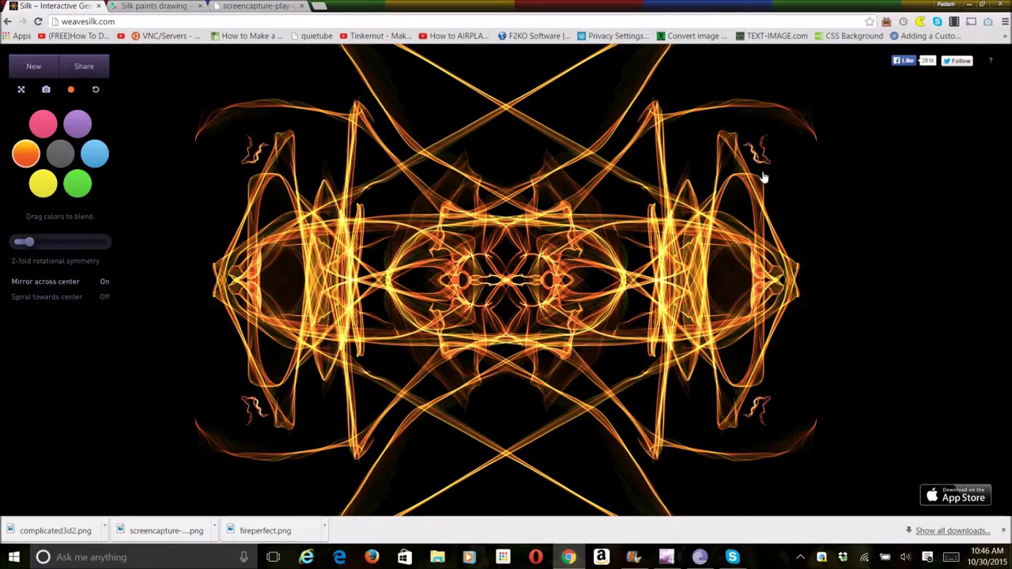
{"action": "left_click_drag", "start_coordinate": [834, 193], "coordinate": [862, 207]}
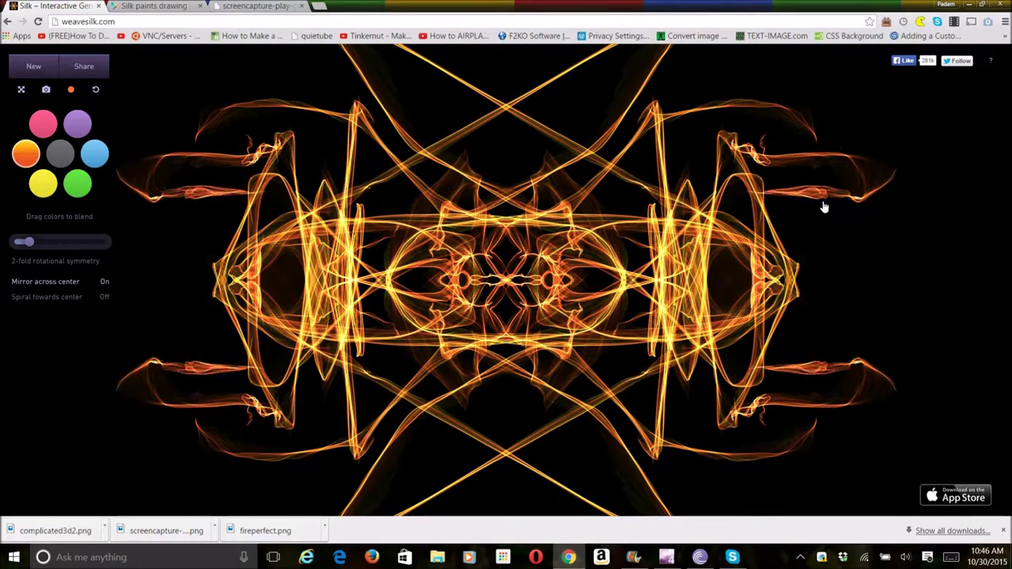
{"action": "left_click_drag", "start_coordinate": [823, 207], "coordinate": [823, 412]}
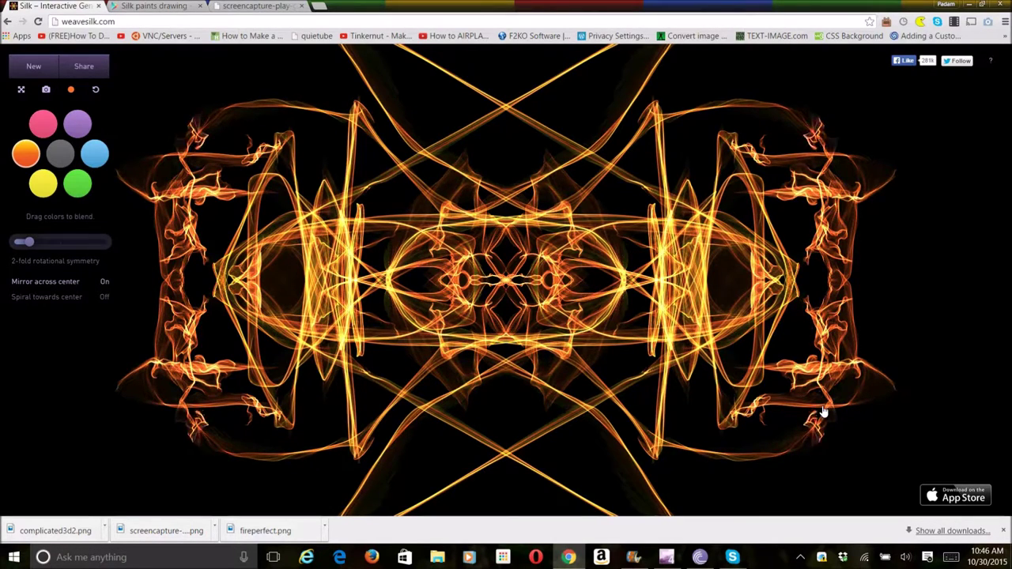
{"action": "mouse_move", "coordinate": [807, 460]}
{"action": "left_mouse_down"}
{"action": "mouse_move", "coordinate": [791, 463]}
{"action": "mouse_move", "coordinate": [696, 415]}
{"action": "mouse_move", "coordinate": [495, 429]}
{"action": "mouse_move", "coordinate": [501, 406]}
{"action": "left_mouse_up"}
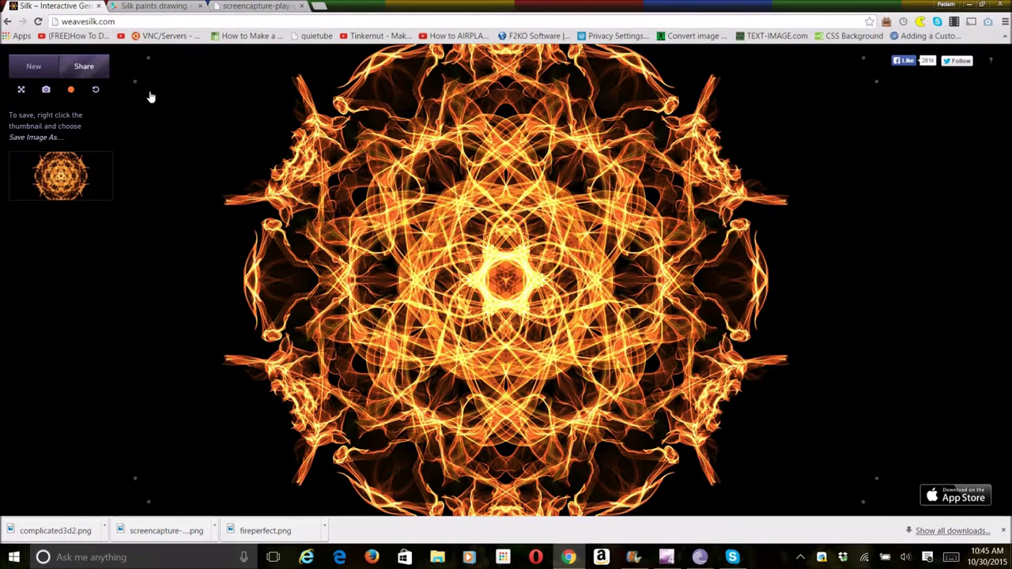
Open the Share options to save the orange fire mandala.
{"action": "left_click", "coordinate": [84, 67]}
{"action": "mouse_move", "coordinate": [84, 68]}
{"action": "left_mouse_down"}
{"action": "mouse_move", "coordinate": [117, 65]}
{"action": "mouse_move", "coordinate": [99, 67]}
{"action": "left_mouse_up"}
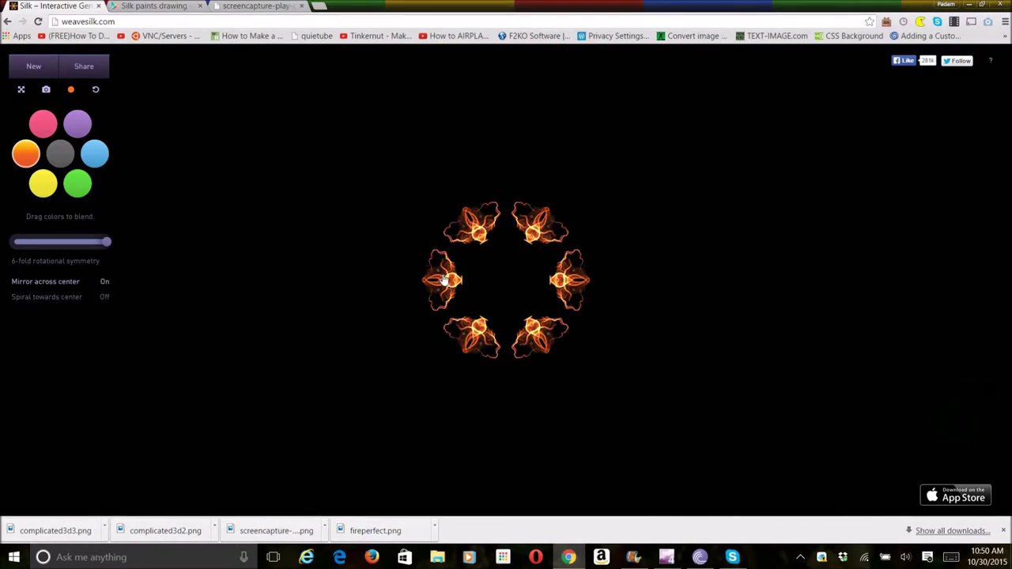
Clear the canvas and draw an unmirrored orange six-fold flower with a bright central ring.
{"action": "key", "text": "space"}
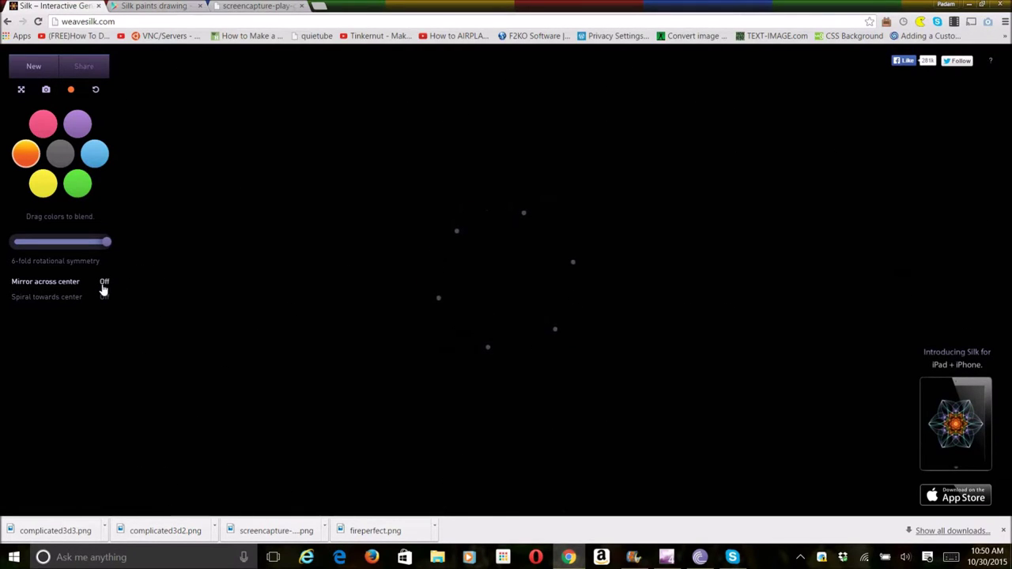
{"action": "left_click_drag", "start_coordinate": [424, 300], "coordinate": [423, 302]}
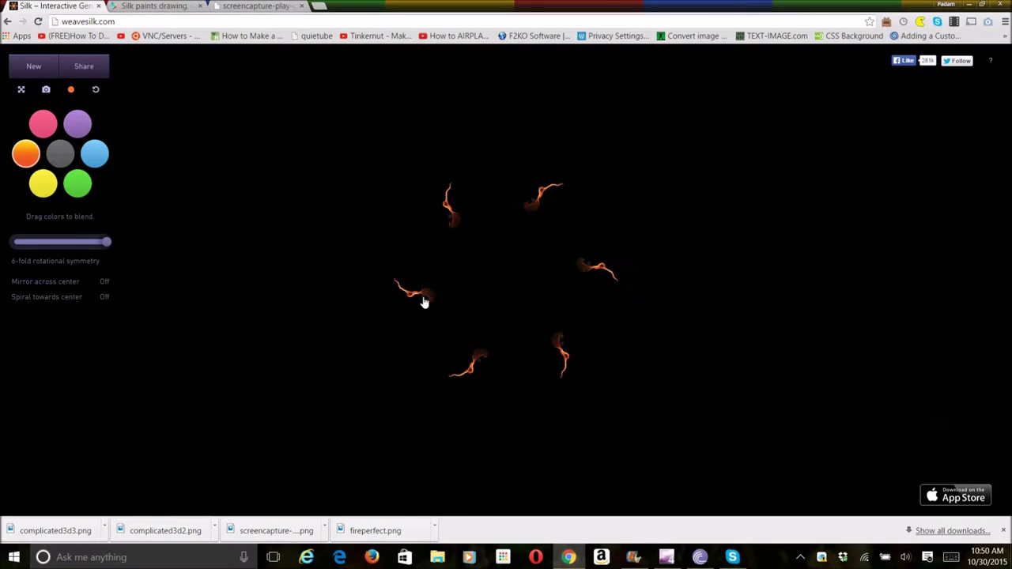
{"action": "mouse_move", "coordinate": [439, 350]}
{"action": "left_mouse_down"}
{"action": "mouse_move", "coordinate": [481, 350]}
{"action": "mouse_move", "coordinate": [488, 318]}
{"action": "mouse_move", "coordinate": [517, 330]}
{"action": "mouse_move", "coordinate": [528, 360]}
{"action": "left_mouse_up"}
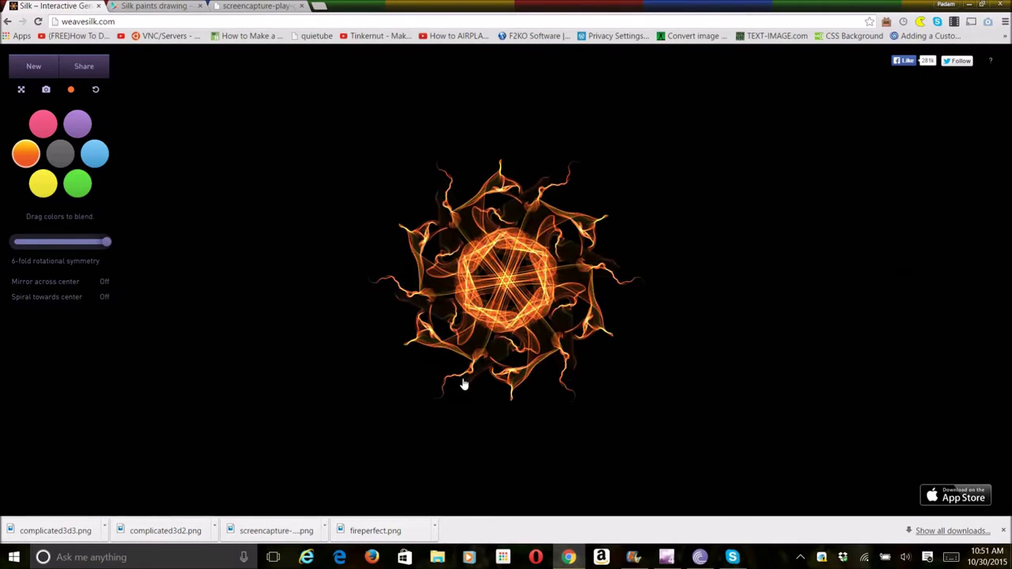
Clear again, weave a spiralling orange six-fold star mandala, then clear it for pink.
{"action": "key", "text": "space"}
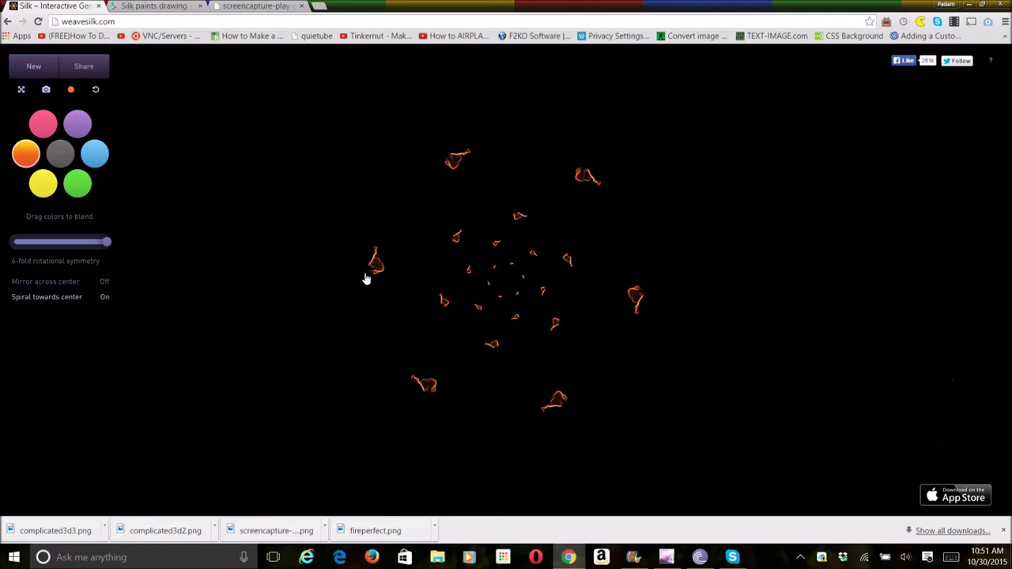
{"action": "mouse_move", "coordinate": [366, 278]}
{"action": "left_mouse_down"}
{"action": "mouse_move", "coordinate": [615, 347]}
{"action": "mouse_move", "coordinate": [525, 271]}
{"action": "mouse_move", "coordinate": [384, 330]}
{"action": "mouse_move", "coordinate": [538, 368]}
{"action": "mouse_move", "coordinate": [452, 242]}
{"action": "mouse_move", "coordinate": [323, 267]}
{"action": "mouse_move", "coordinate": [606, 366]}
{"action": "mouse_move", "coordinate": [707, 258]}
{"action": "mouse_move", "coordinate": [717, 313]}
{"action": "left_mouse_up"}
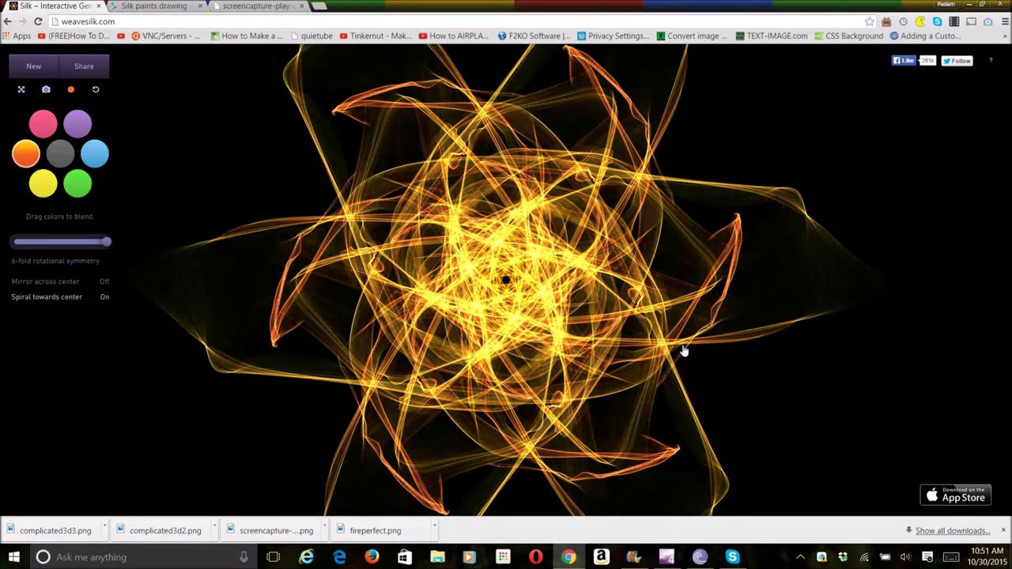
{"action": "key", "text": "space"}
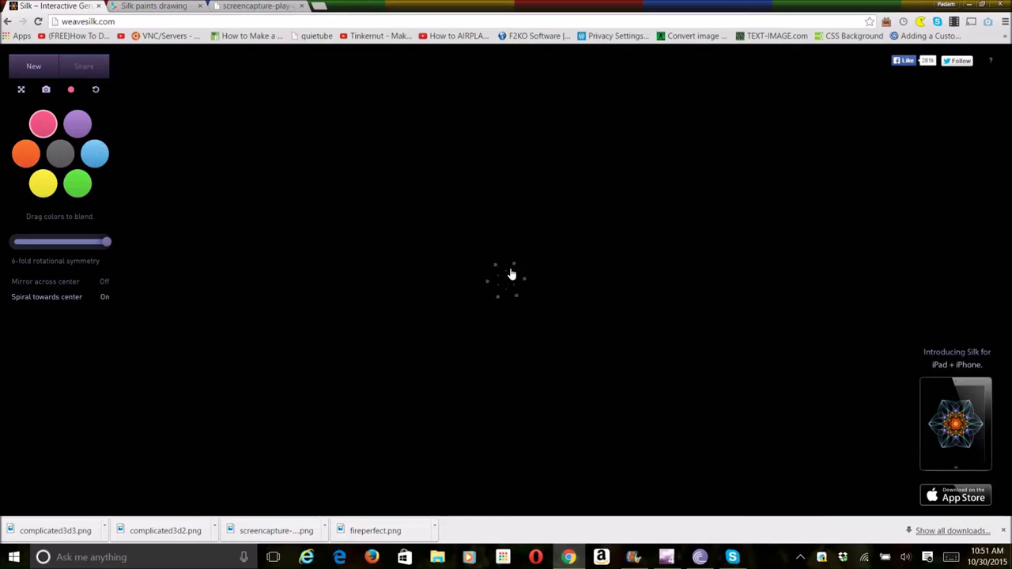
Weave a dense pink six-fold spiral from the centre, adding looping strands along its left and outer edges.
{"action": "left_click", "coordinate": [445, 257]}
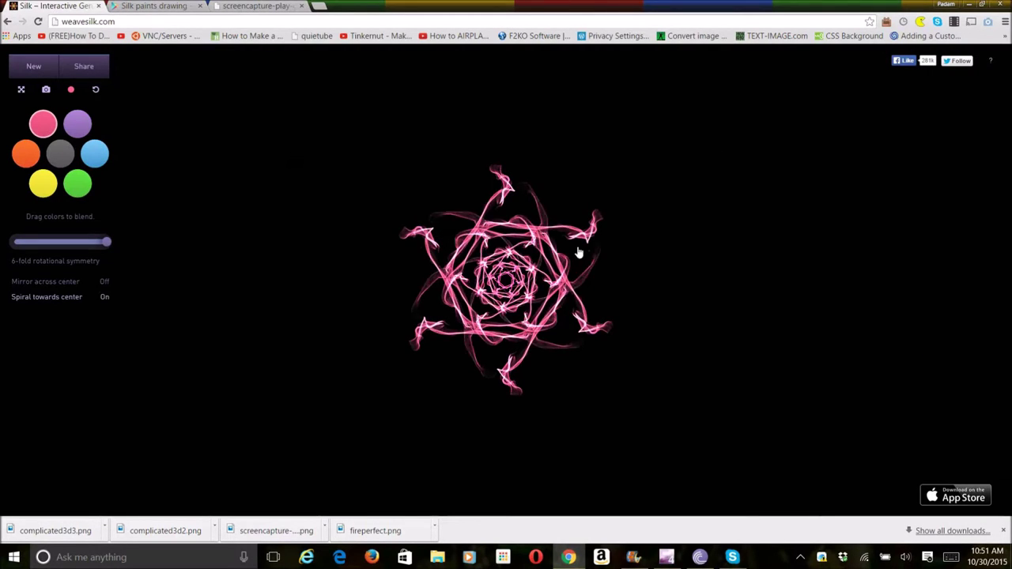
{"action": "mouse_move", "coordinate": [578, 252]}
{"action": "left_mouse_down"}
{"action": "mouse_move", "coordinate": [573, 345]}
{"action": "mouse_move", "coordinate": [622, 221]}
{"action": "mouse_move", "coordinate": [642, 331]}
{"action": "mouse_move", "coordinate": [655, 226]}
{"action": "mouse_move", "coordinate": [592, 185]}
{"action": "mouse_move", "coordinate": [393, 269]}
{"action": "mouse_move", "coordinate": [361, 195]}
{"action": "mouse_move", "coordinate": [406, 181]}
{"action": "left_mouse_up"}
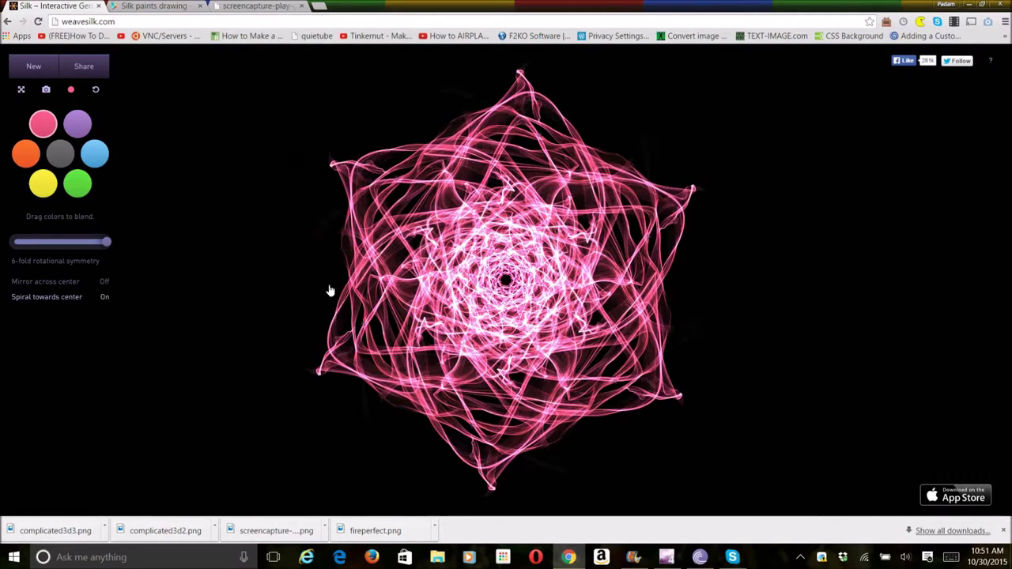
{"action": "left_click_drag", "start_coordinate": [361, 349], "coordinate": [459, 338]}
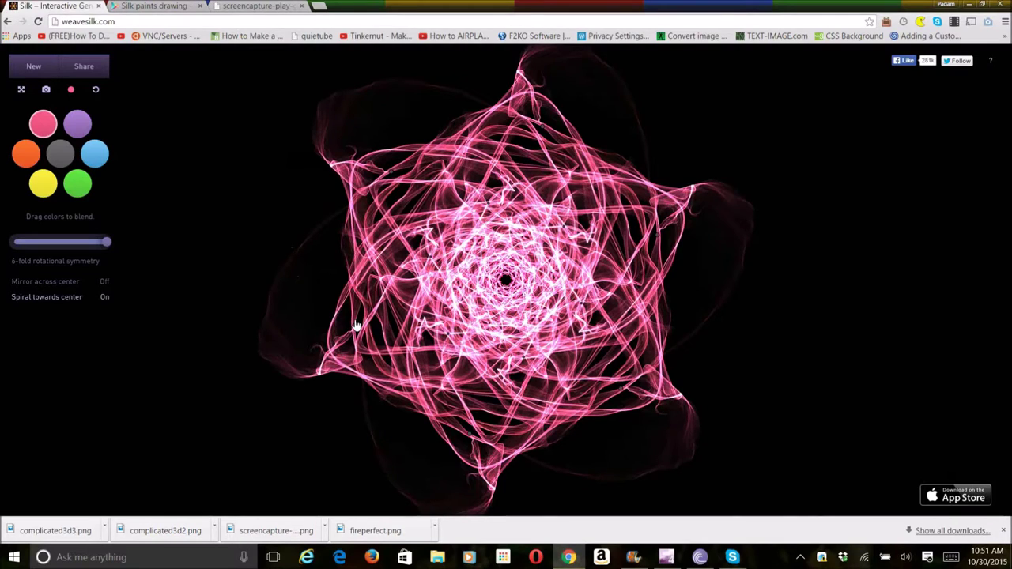
{"action": "left_click_drag", "start_coordinate": [356, 326], "coordinate": [314, 305]}
{"action": "mouse_move", "coordinate": [303, 354]}
{"action": "left_mouse_down"}
{"action": "mouse_move", "coordinate": [314, 235]}
{"action": "mouse_move", "coordinate": [334, 343]}
{"action": "mouse_move", "coordinate": [343, 229]}
{"action": "mouse_move", "coordinate": [411, 221]}
{"action": "mouse_move", "coordinate": [444, 172]}
{"action": "left_mouse_up"}
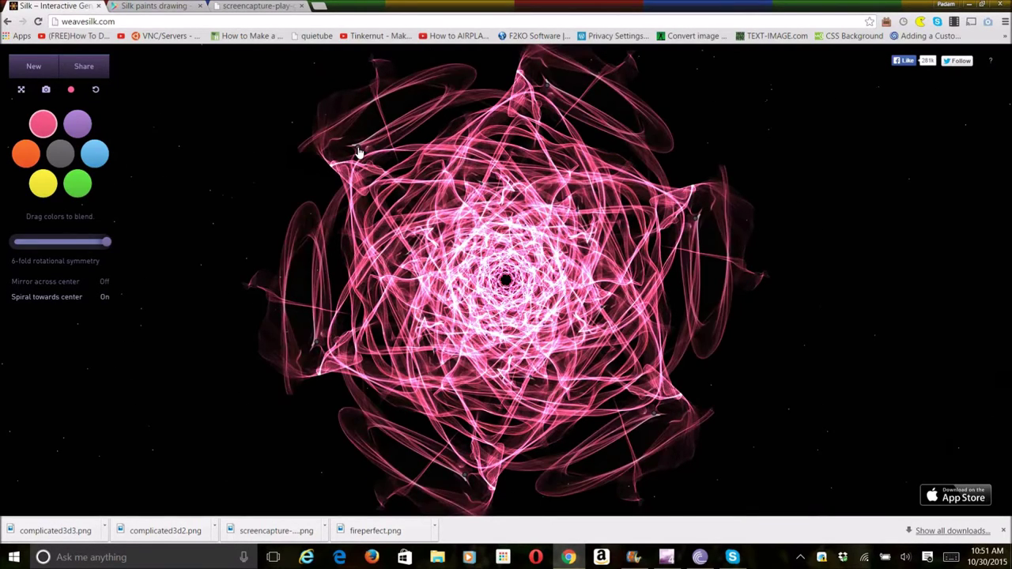
{"action": "left_click_drag", "start_coordinate": [357, 154], "coordinate": [299, 229]}
{"action": "mouse_move", "coordinate": [353, 189]}
{"action": "left_mouse_down"}
{"action": "mouse_move", "coordinate": [287, 232]}
{"action": "mouse_move", "coordinate": [269, 316]}
{"action": "mouse_move", "coordinate": [321, 398]}
{"action": "mouse_move", "coordinate": [404, 388]}
{"action": "left_mouse_up"}
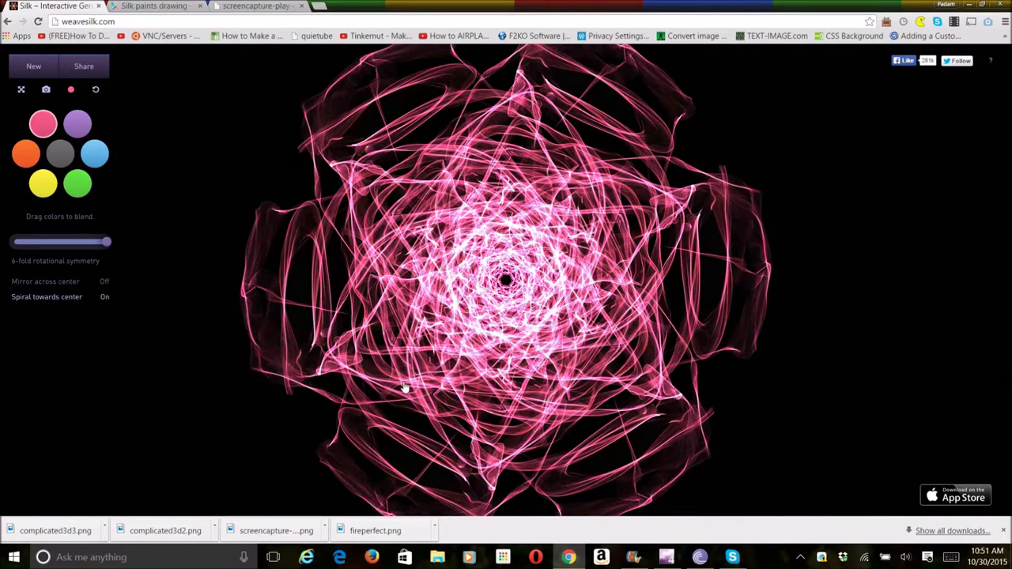